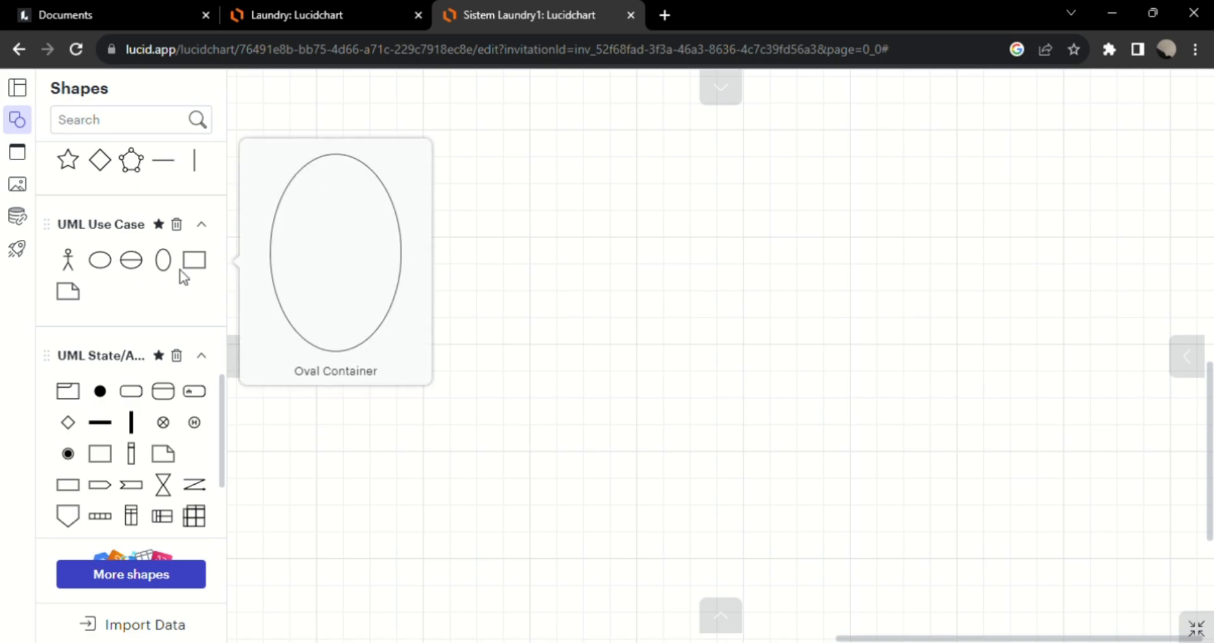
Place a UML container, an actor and a use case side by side on the canvas.
click(206, 277)
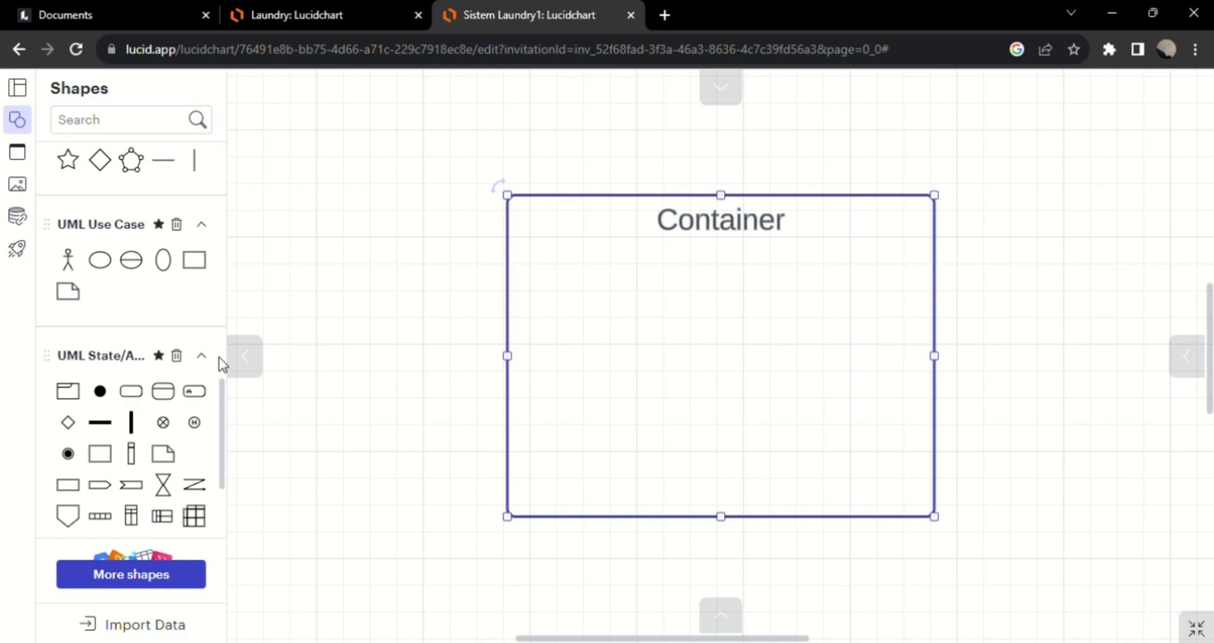
click(78, 278)
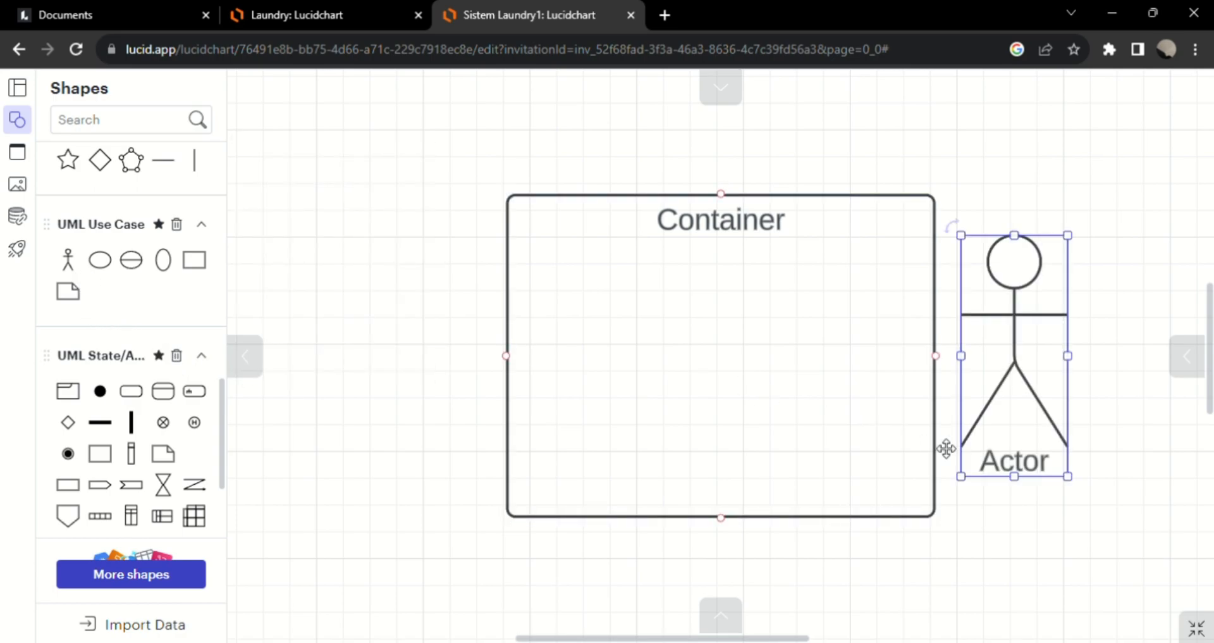
scroll(946, 449, right, 3)
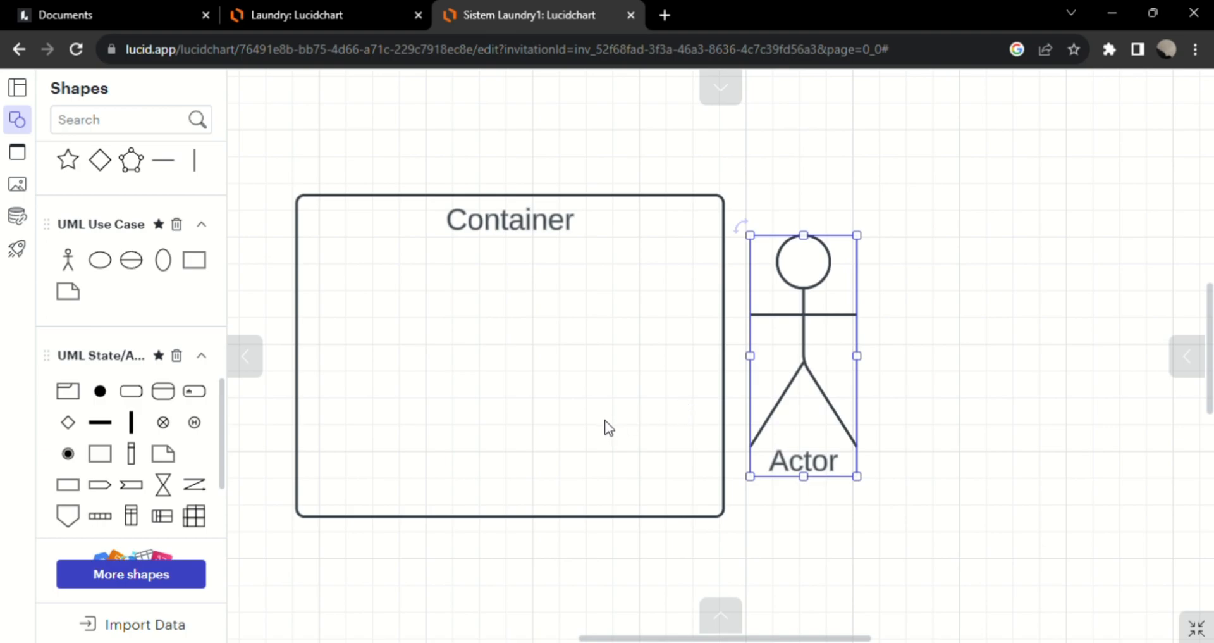
click(100, 260)
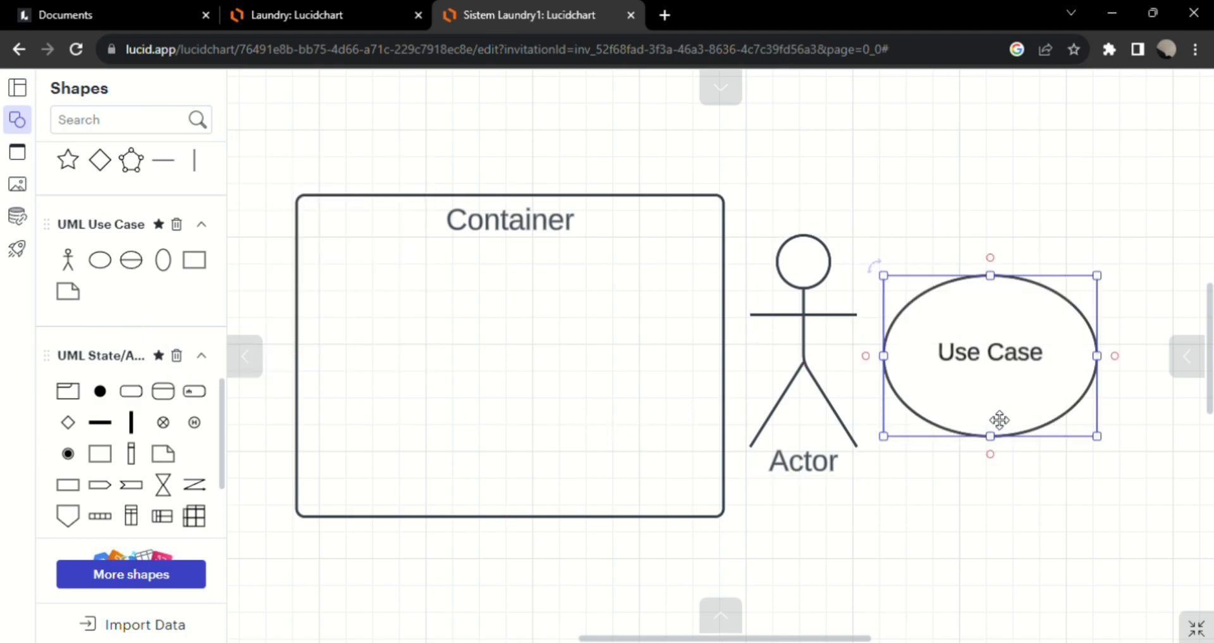
scroll(999, 419, right, 5)
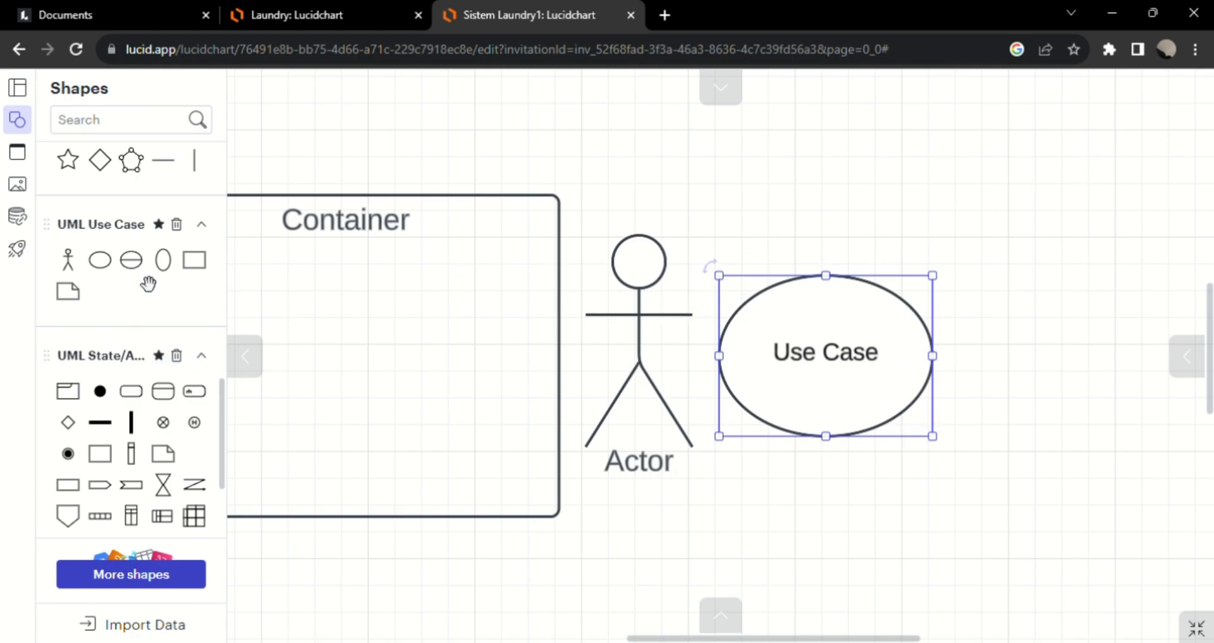
Add a horizontal line beside the use case on the canvas.
click(176, 176)
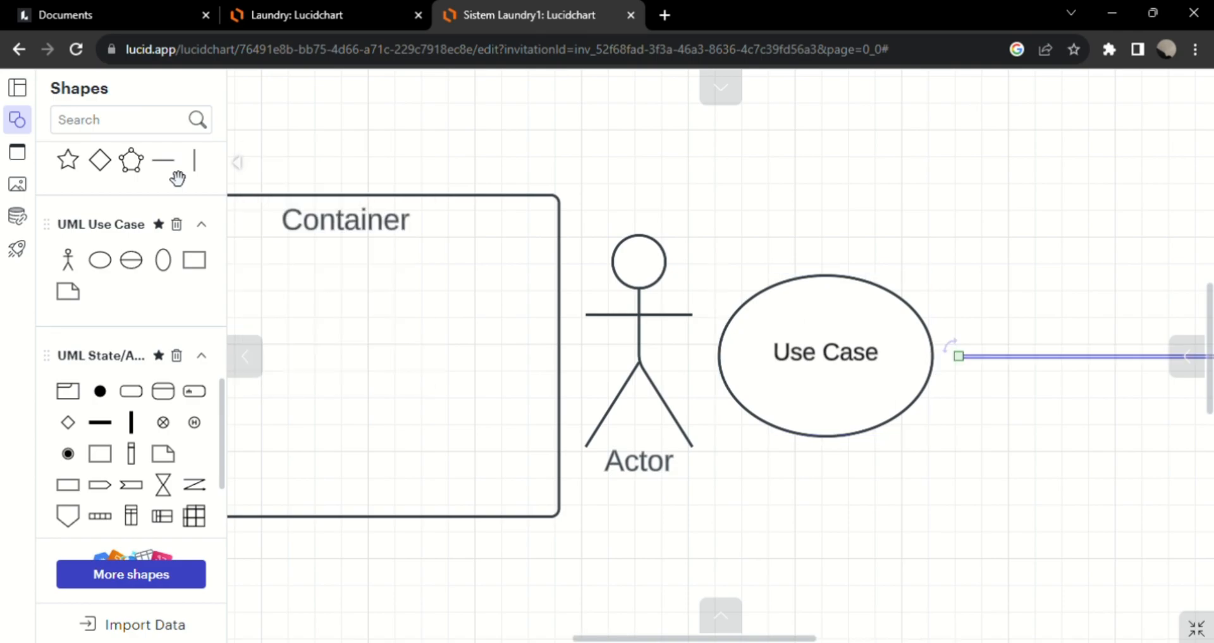
click(983, 503)
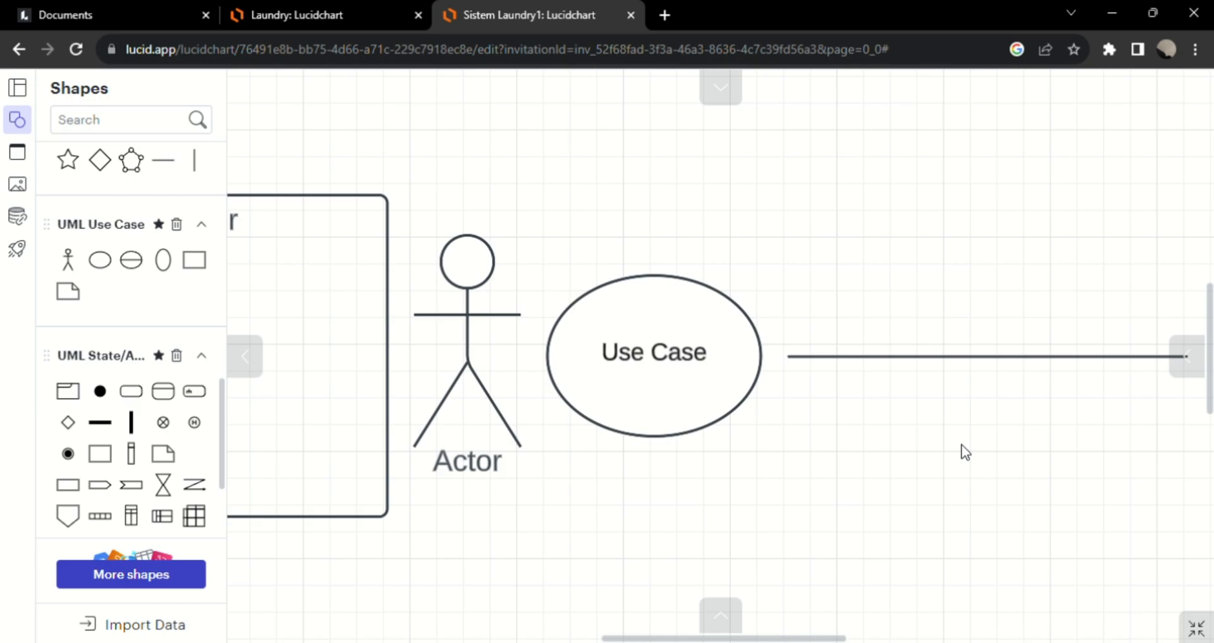
click(917, 364)
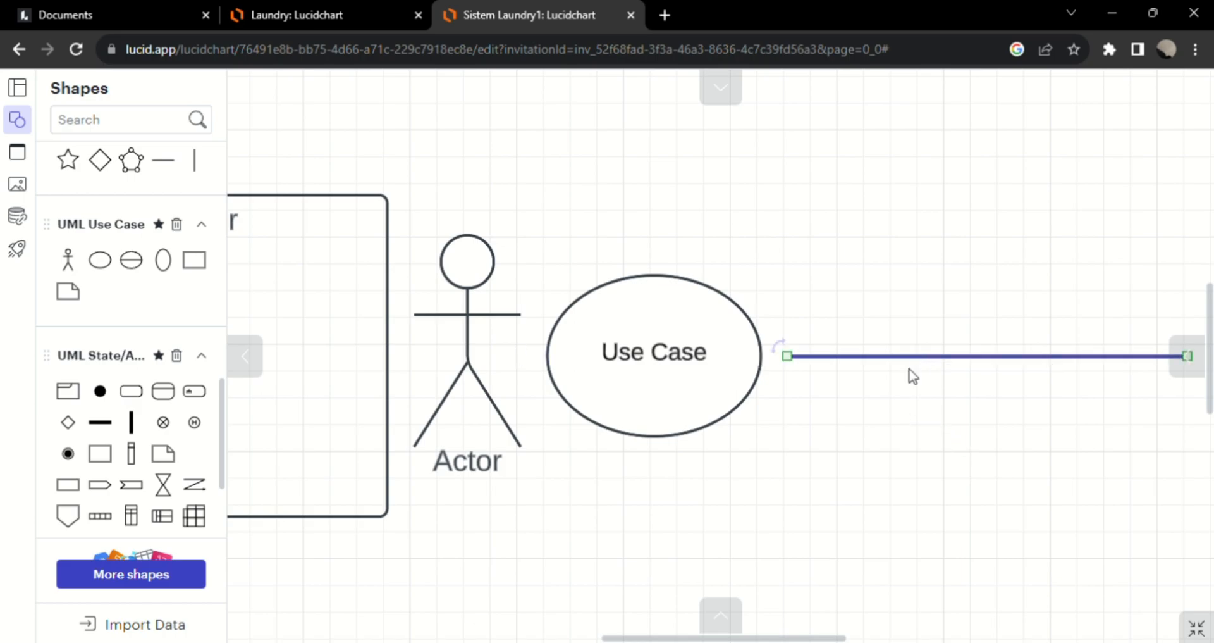
click(861, 428)
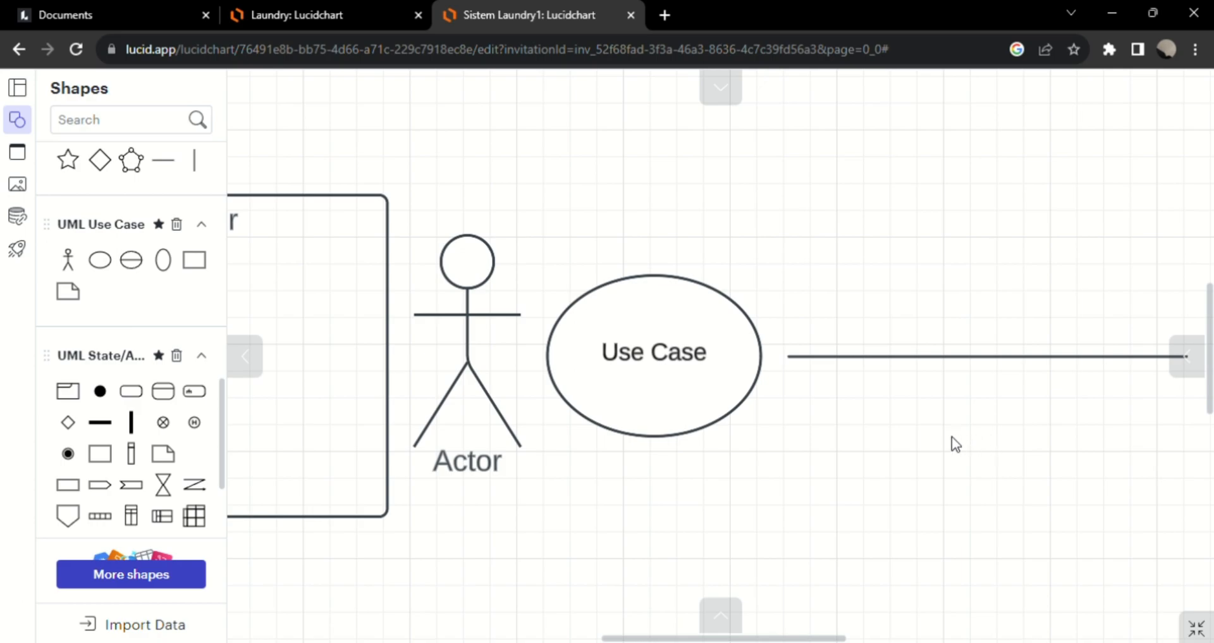
scroll(951, 435, right, 5)
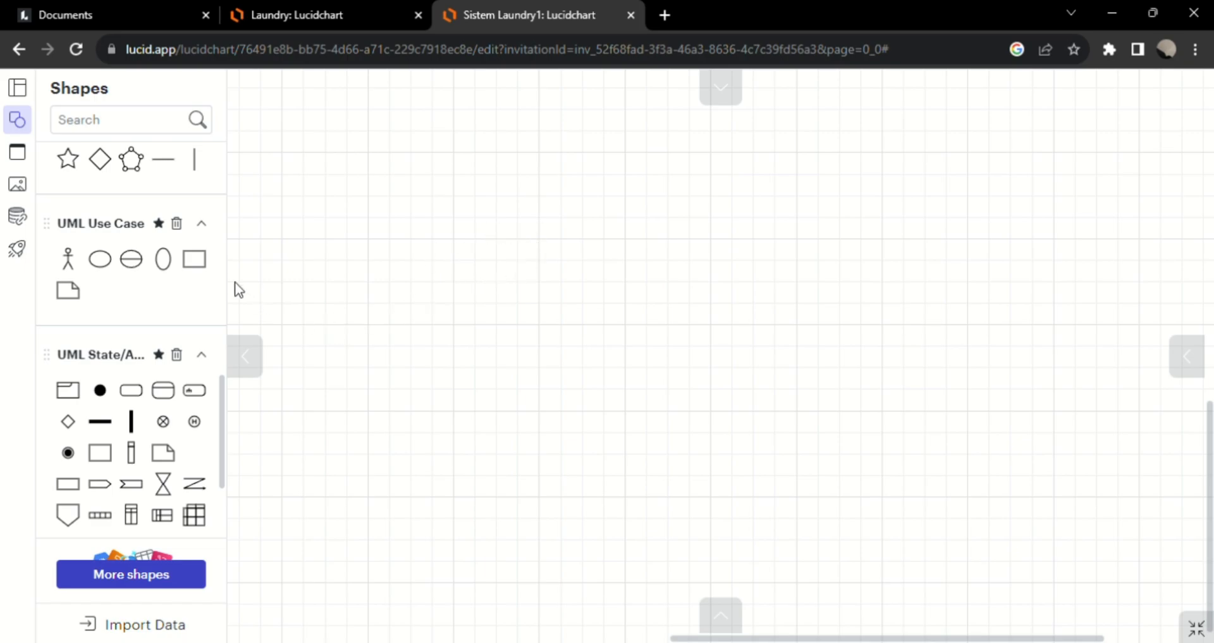
Add a UML container in the upper middle of an empty canvas area and title it "Sistem Laundry".
click(199, 264)
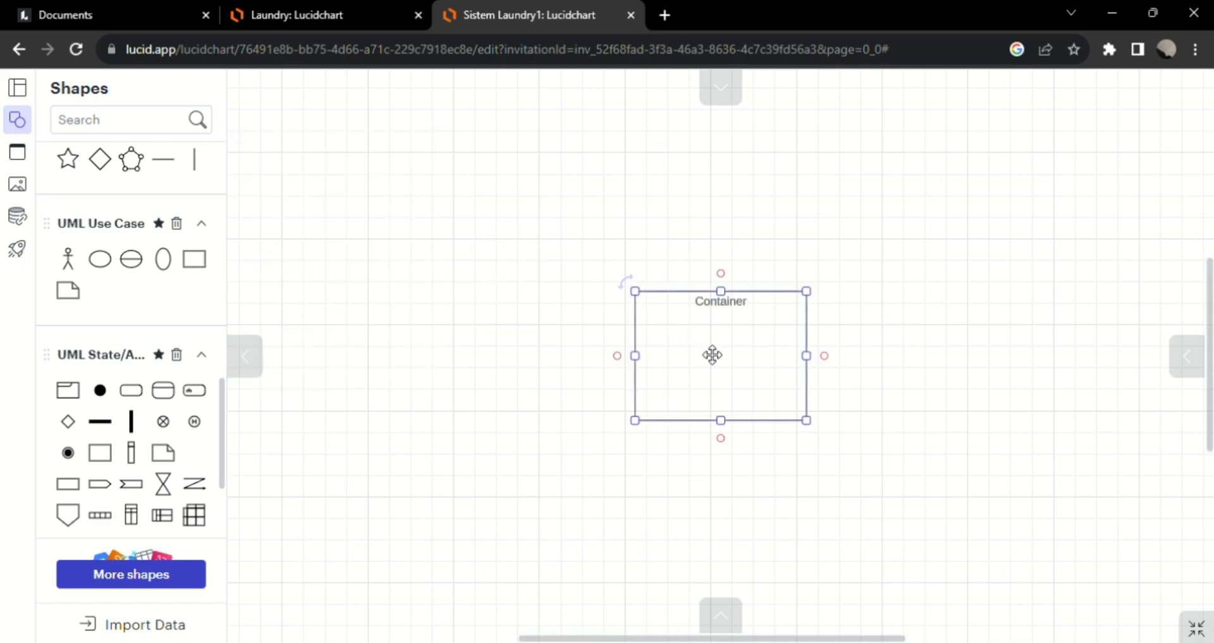
drag(712, 355, 705, 261)
click(809, 278)
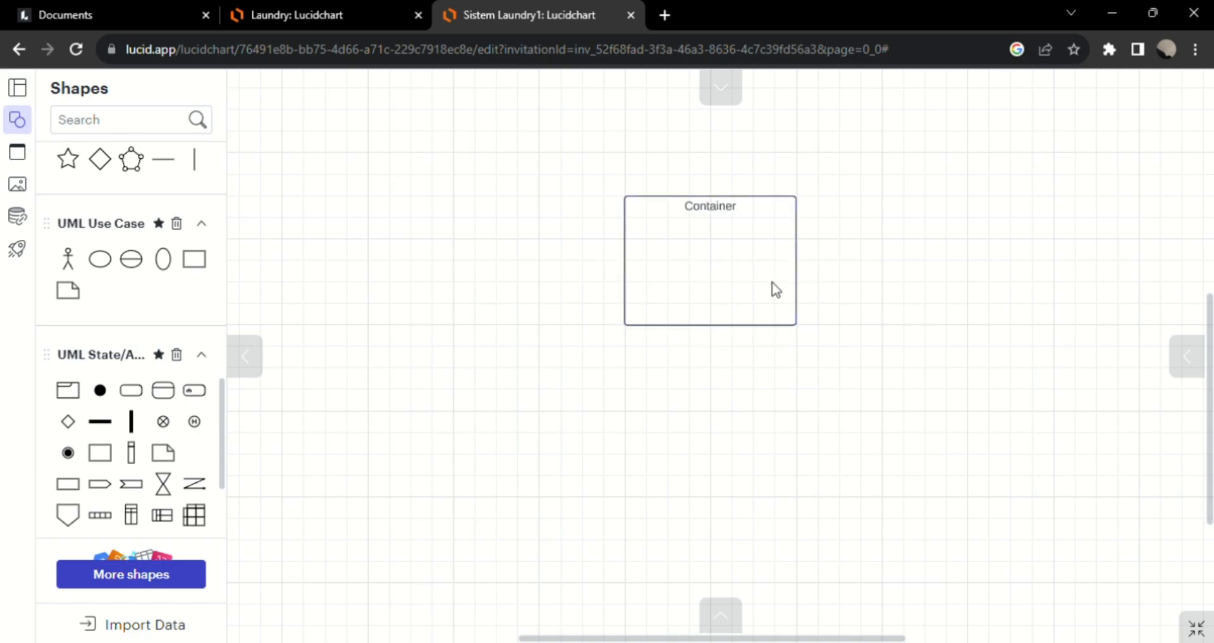
double_click(724, 219)
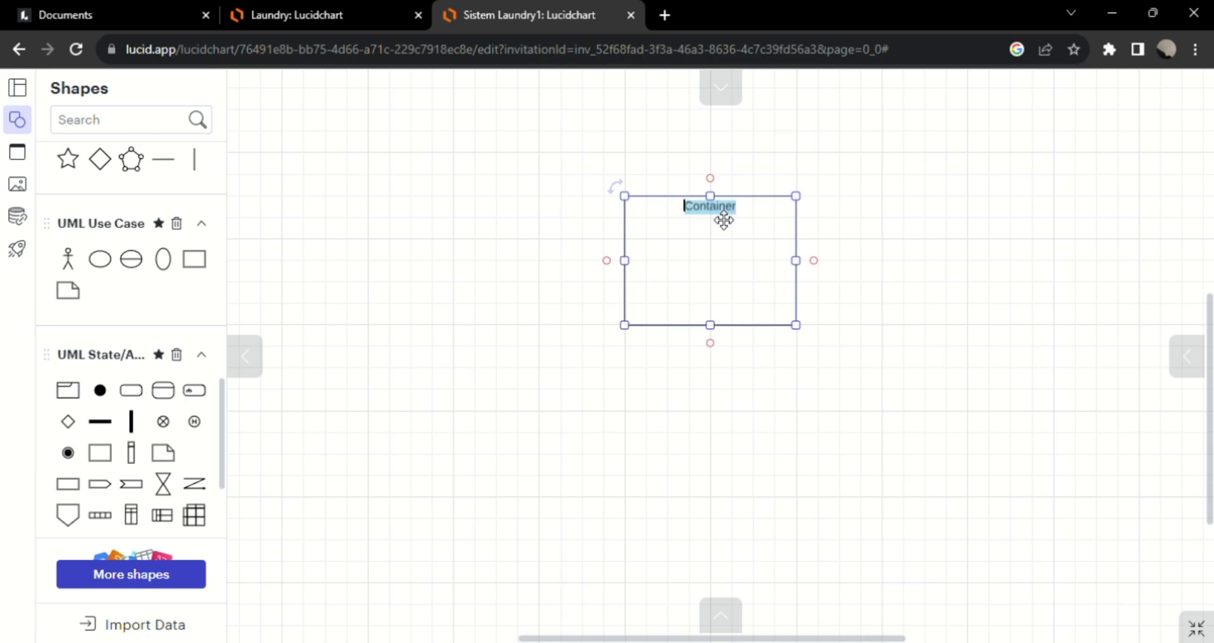
text(Sistem Laundry)
Enlarge the Sistem Laundry container into a tall rectangle about twice its original width.
drag(711, 324, 734, 529)
drag(796, 362, 967, 364)
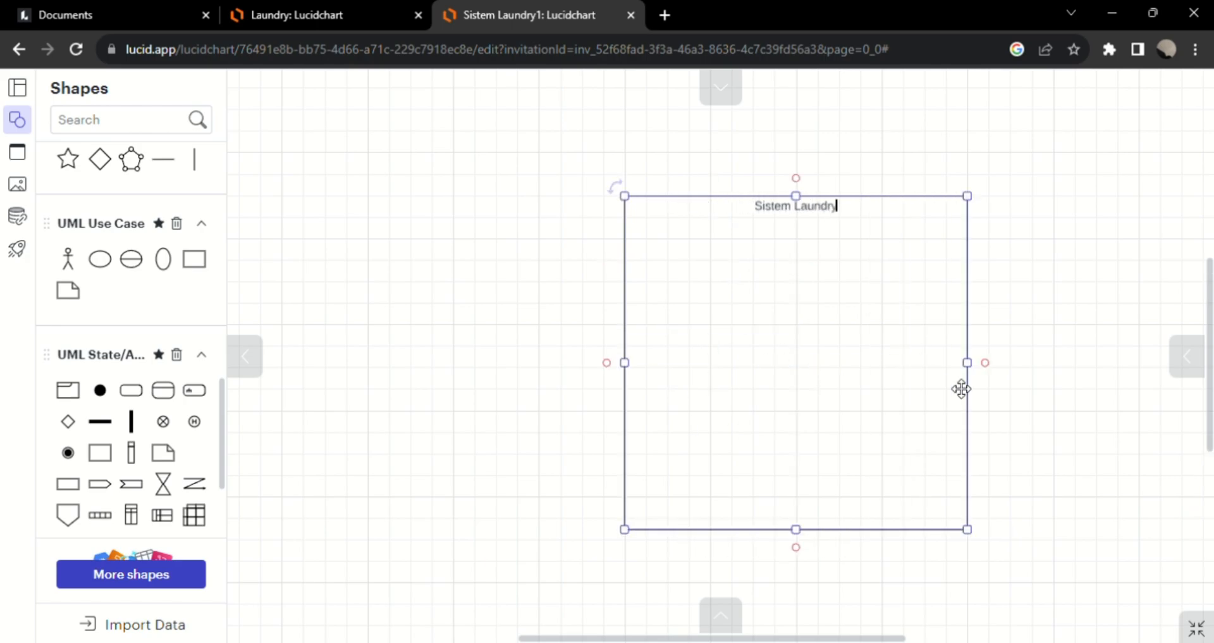
drag(797, 530, 806, 585)
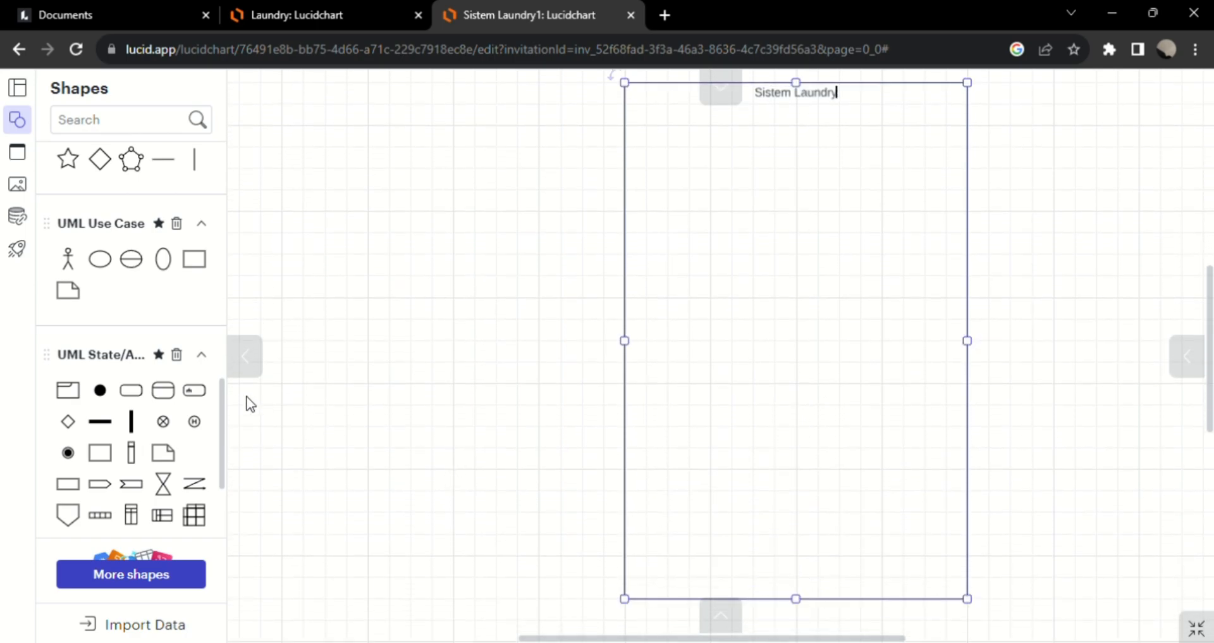
Add two UML actors and place one on each side of the Sistem Laundry container at the same height.
click(68, 261)
click(68, 261)
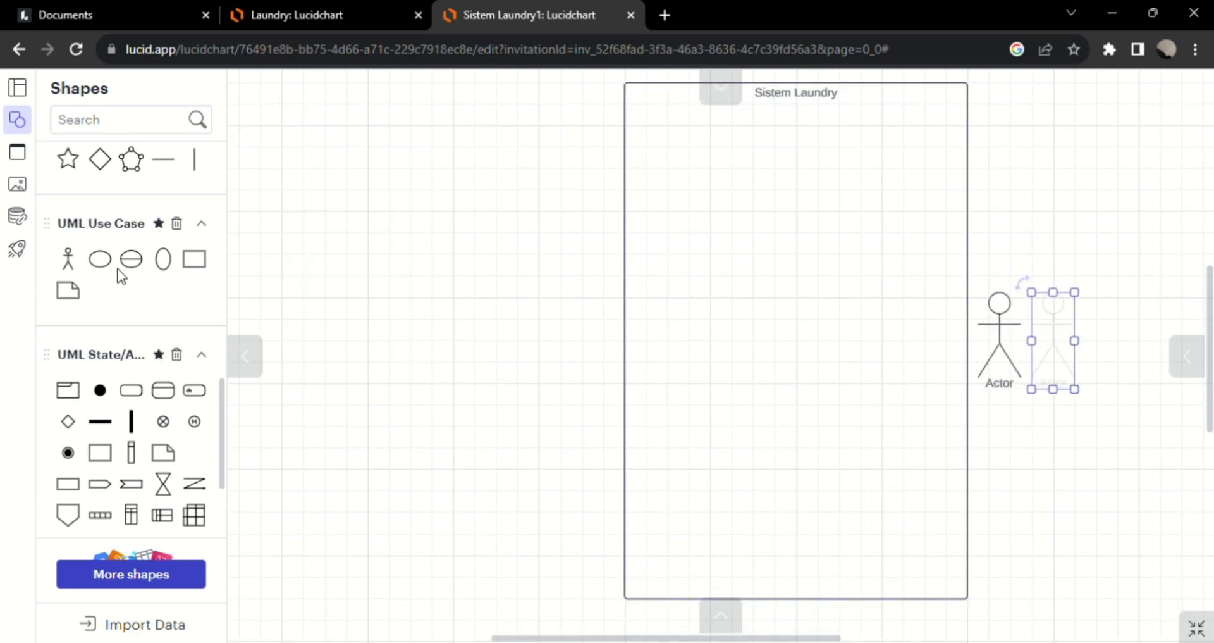
drag(1008, 334, 384, 255)
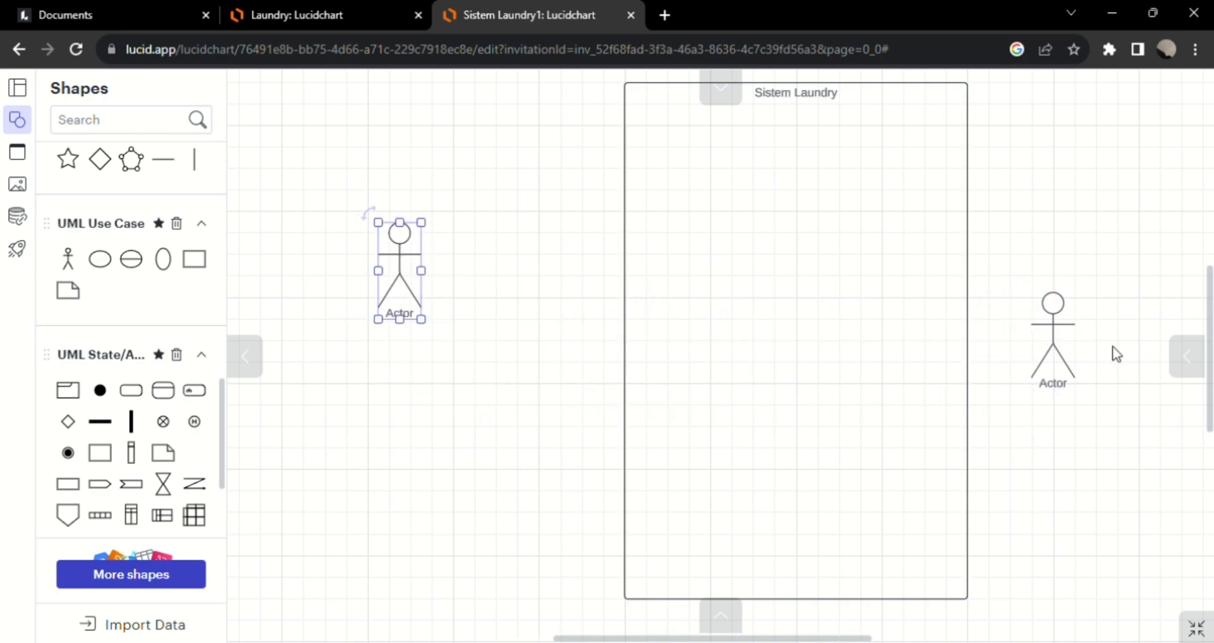
drag(1069, 345, 1133, 280)
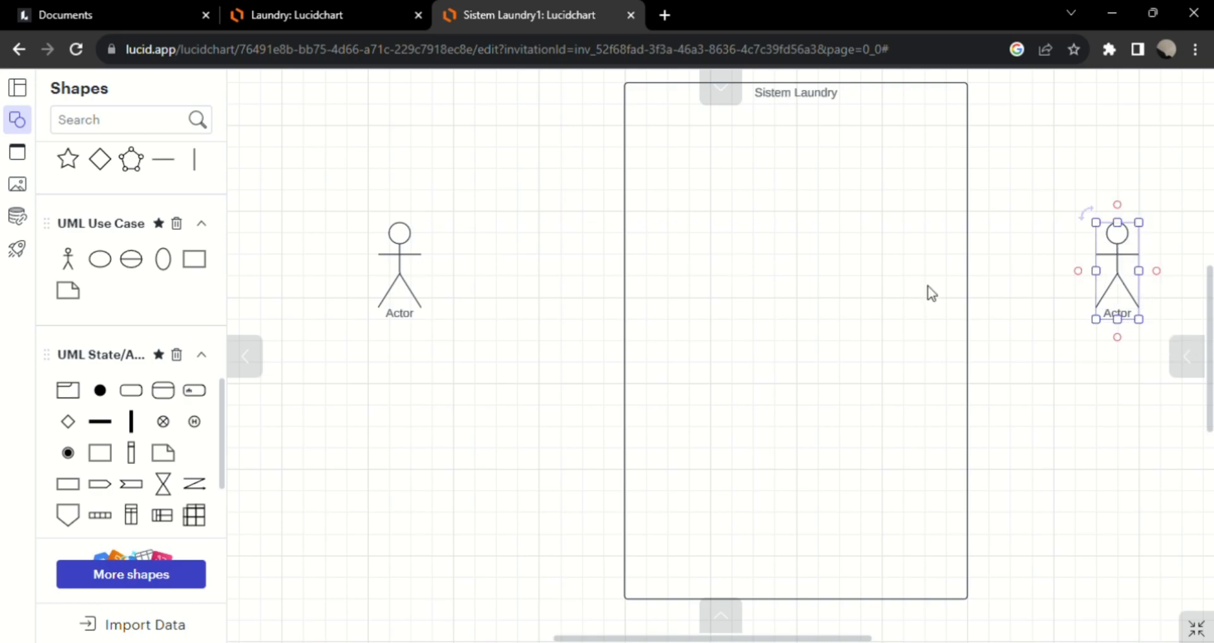
Label the actor left of the container "Member" and the one right of it "Admin".
double_click(407, 316)
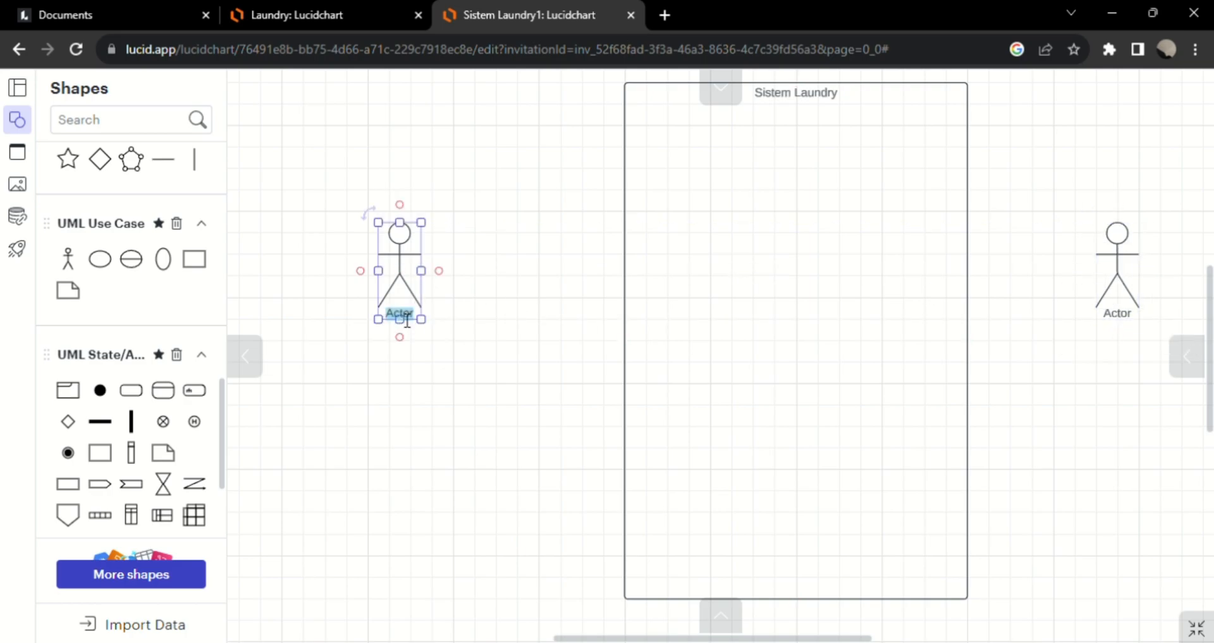
text(Member)
double_click(1129, 324)
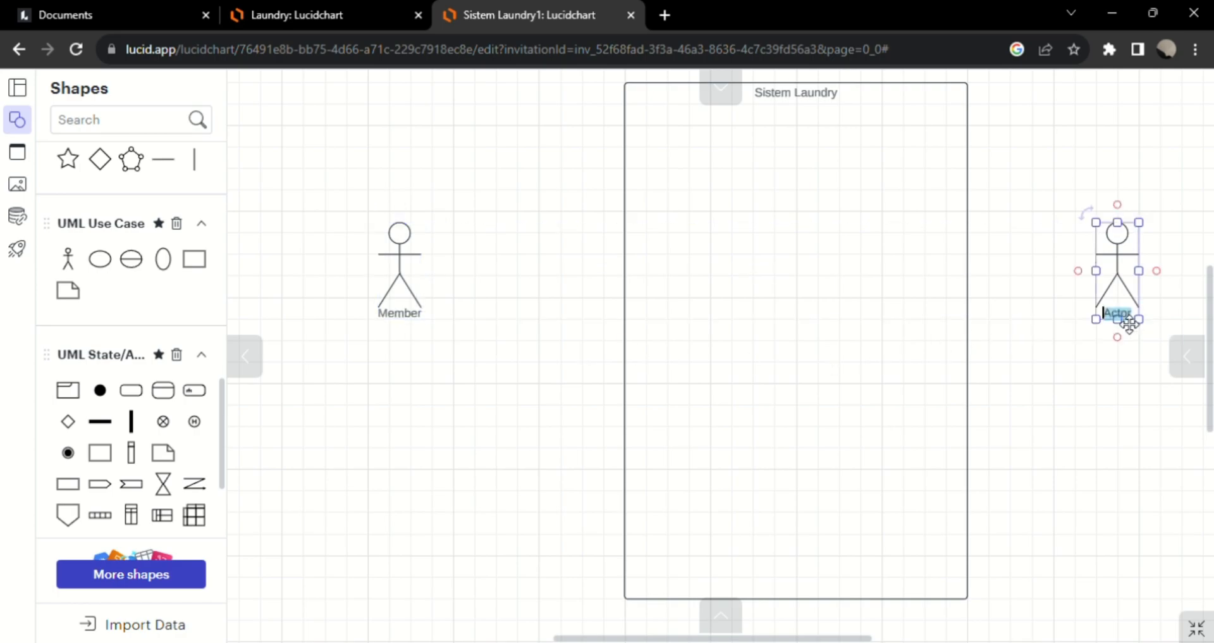
text(Admin)
click(486, 270)
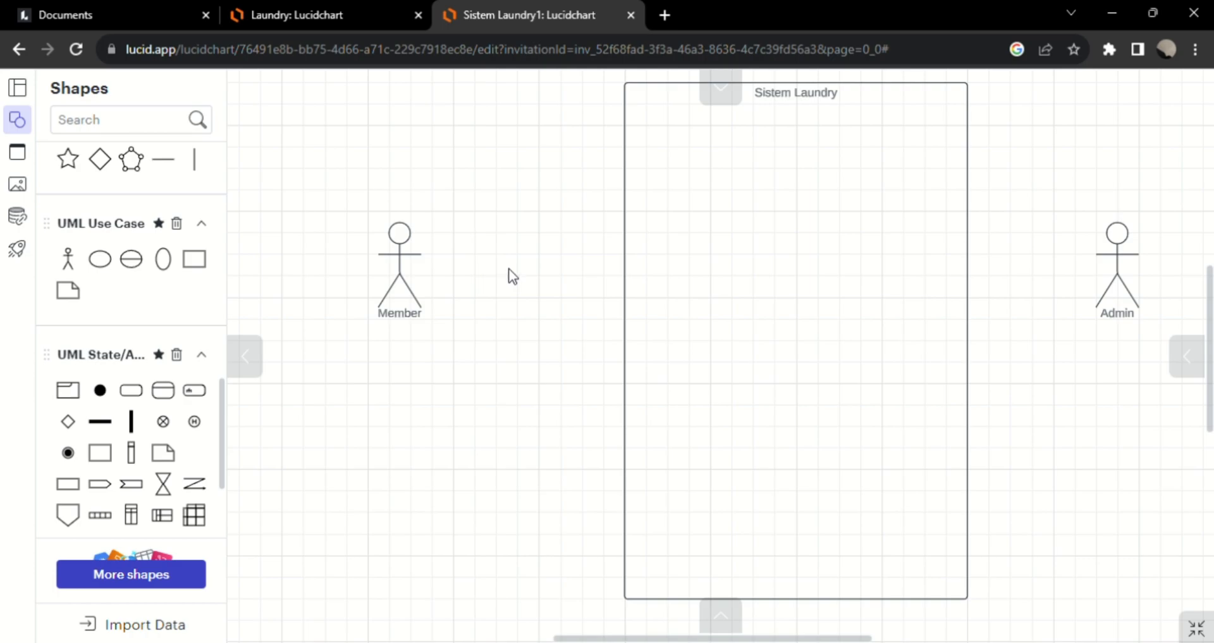
Add a use case centred in the upper part of the Sistem Laundry container and label it "Login".
scroll(818, 276, up, 2)
scroll(818, 277, right, 2)
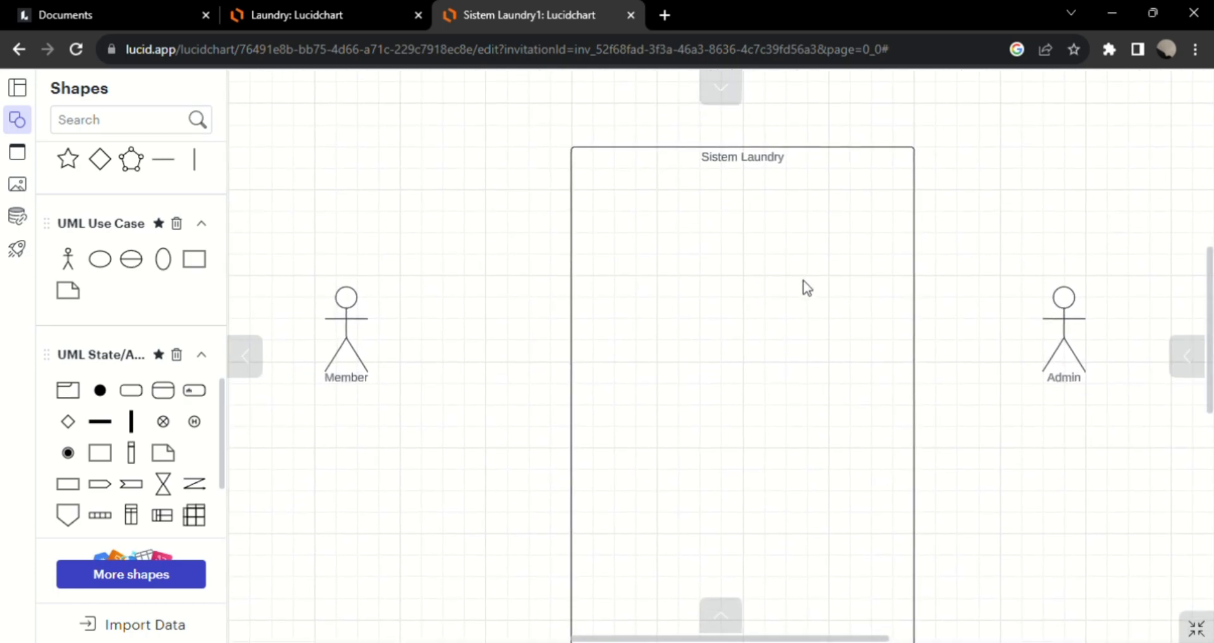
drag(100, 259, 672, 323)
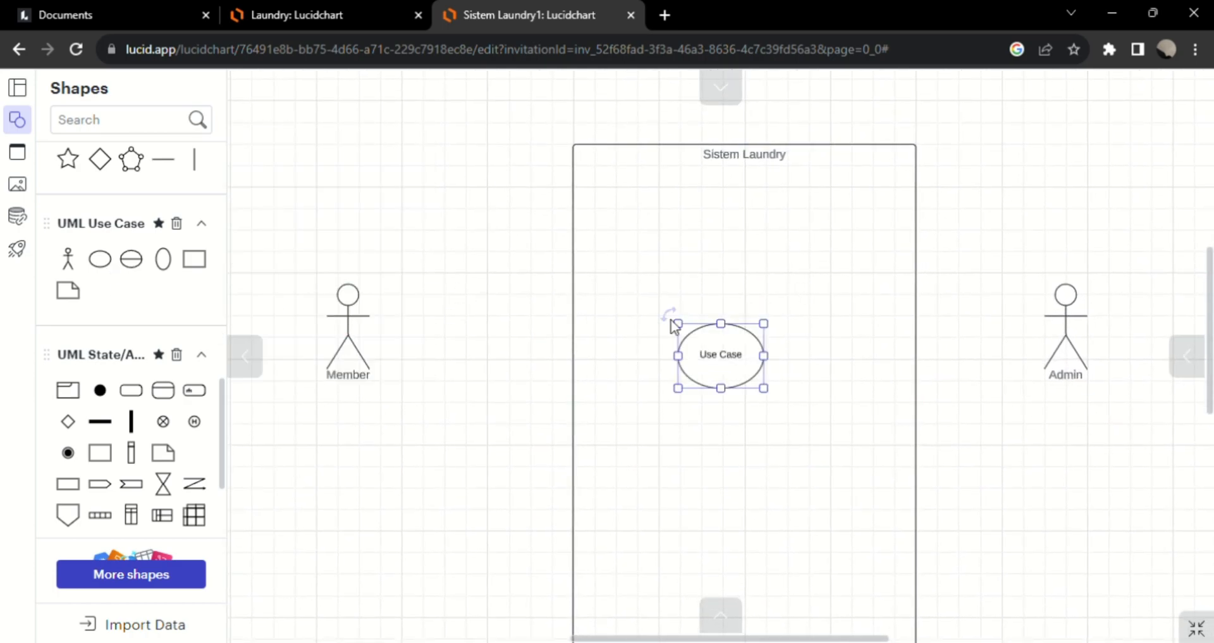
drag(732, 355, 757, 332)
double_click(757, 332)
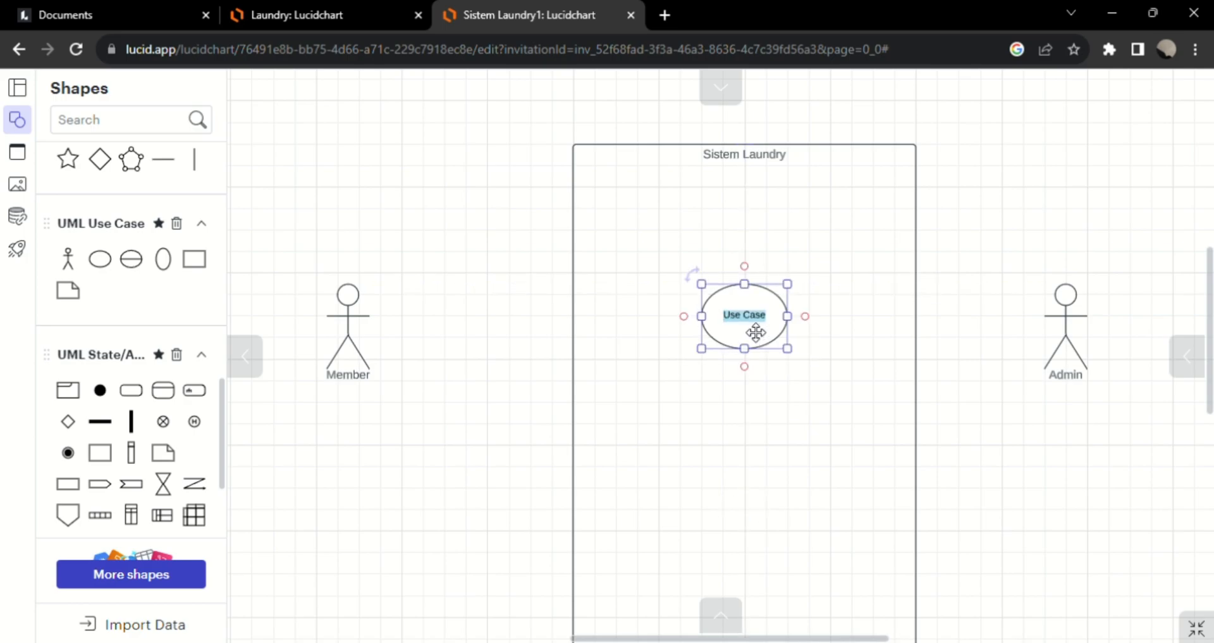
text(Login)
click(753, 404)
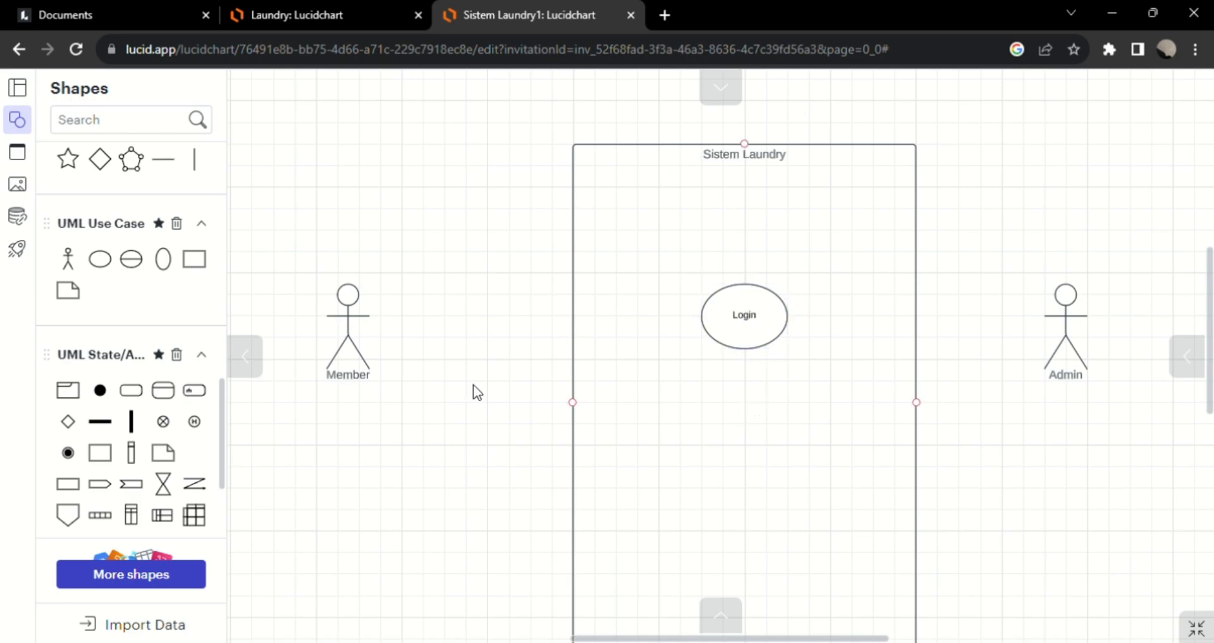
Add a use case directly below Login, aligned with it, and label it "Order".
click(101, 269)
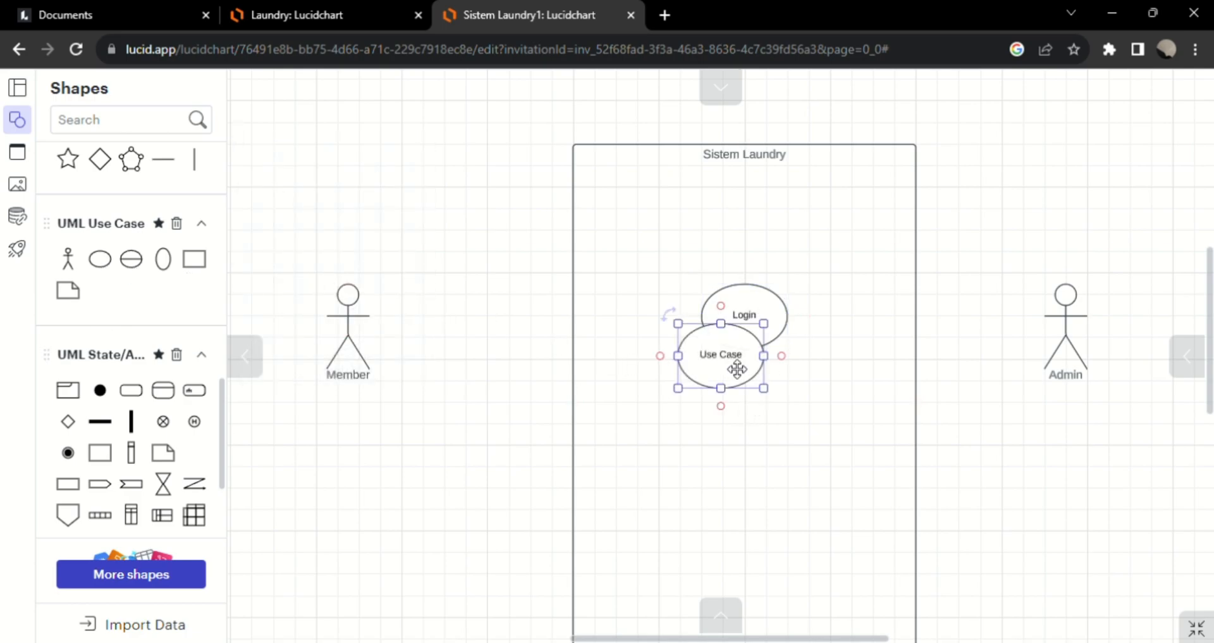
drag(737, 363, 762, 465)
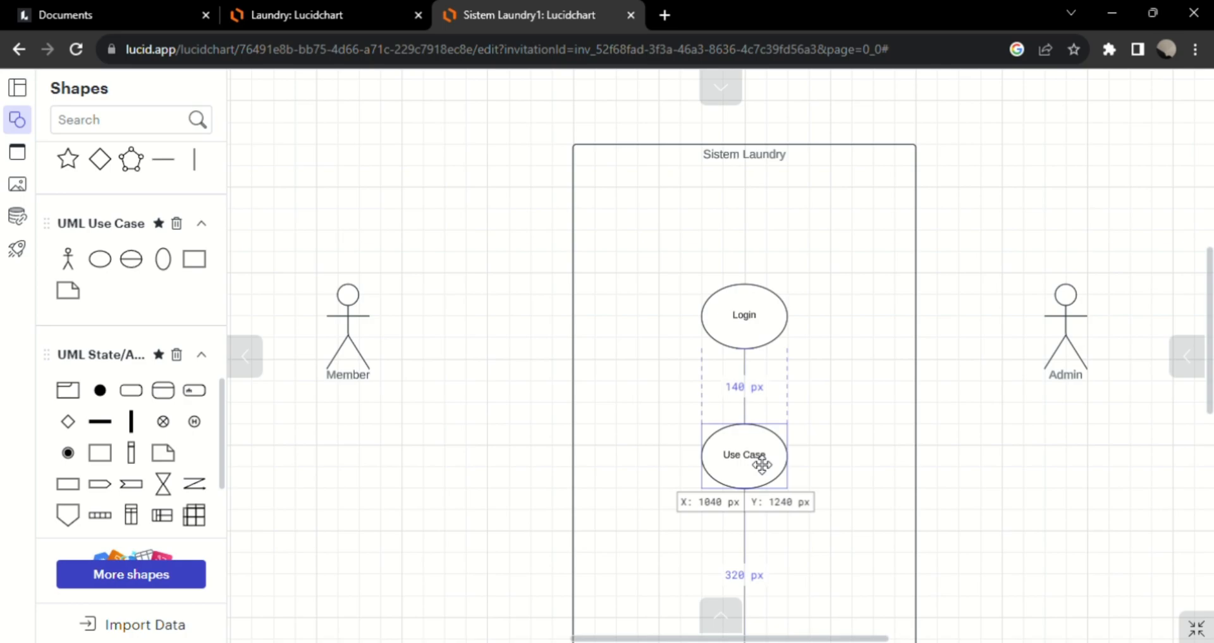
double_click(762, 465)
text(der)
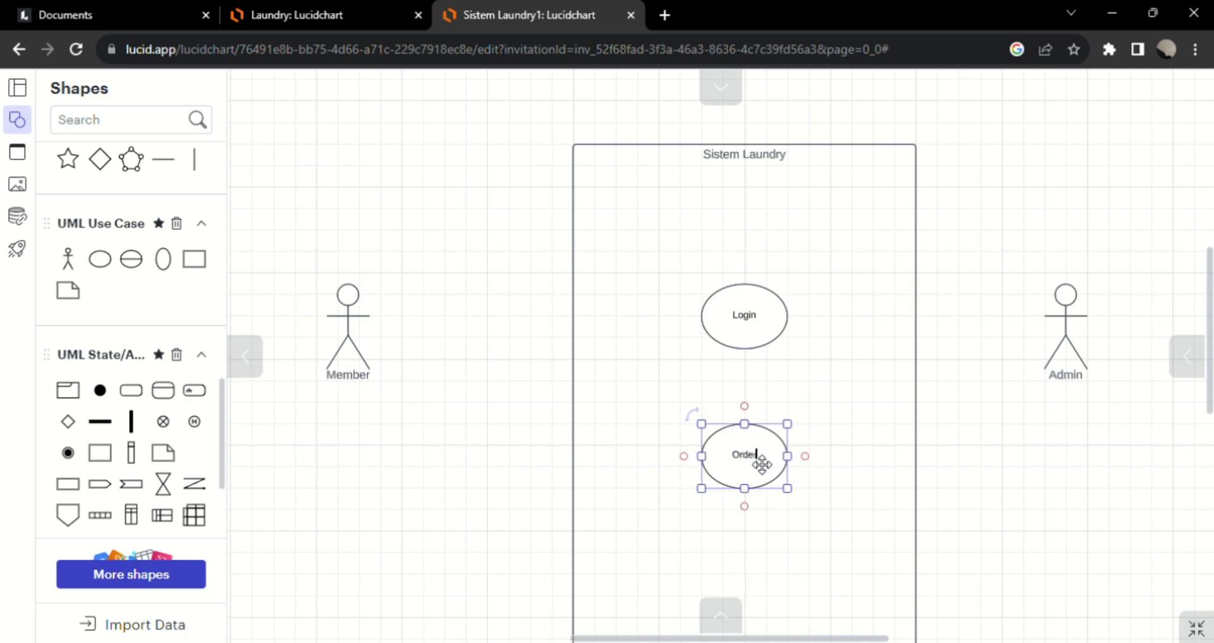
scroll(744, 470, down, 3)
scroll(740, 442, up, 2)
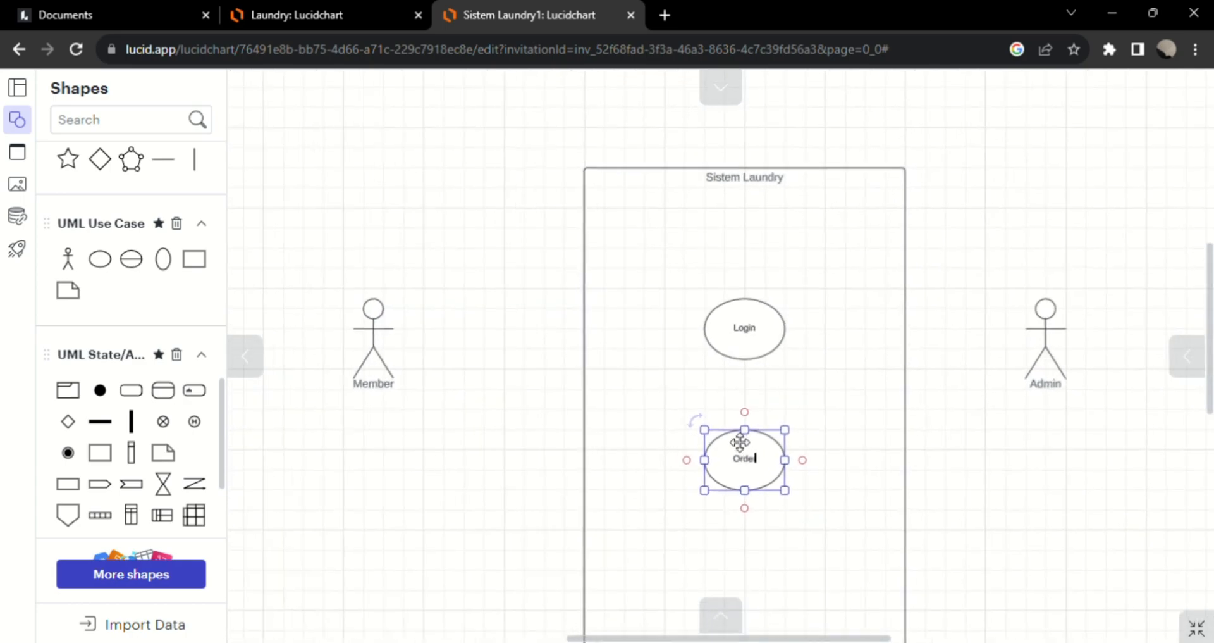
scroll(740, 442, down, 2)
scroll(815, 429, up, 1)
click(987, 438)
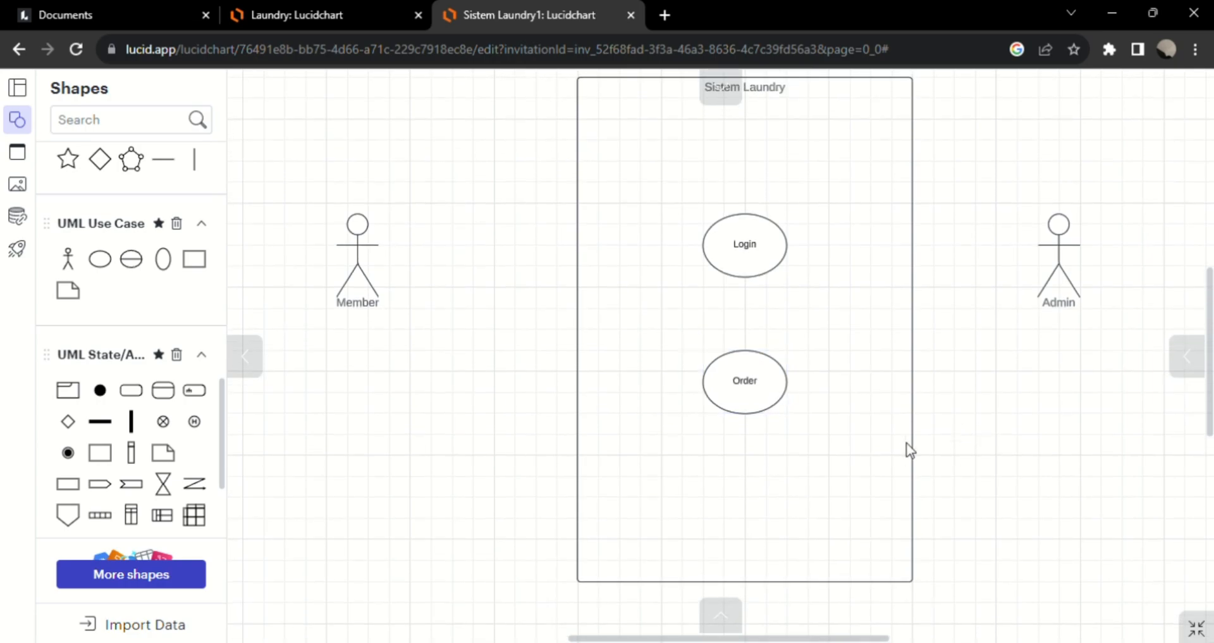
Add a use case below Order, aligned with it, and label it "Status Cucian".
scroll(740, 428, down, 1)
click(746, 389)
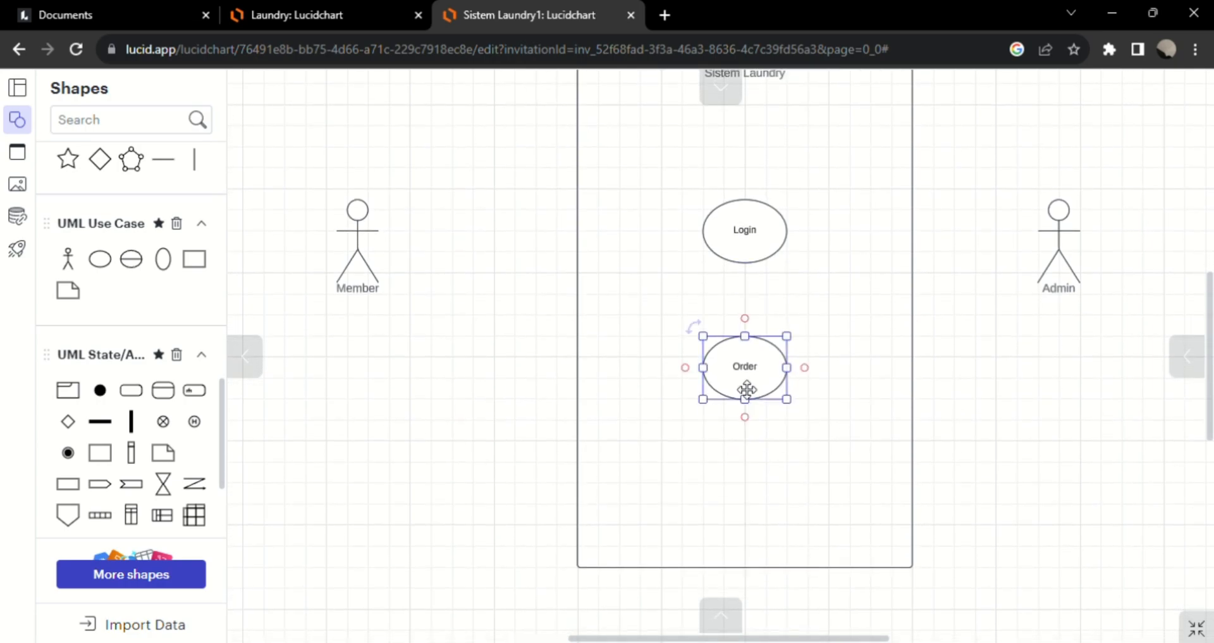
click(515, 478)
click(100, 260)
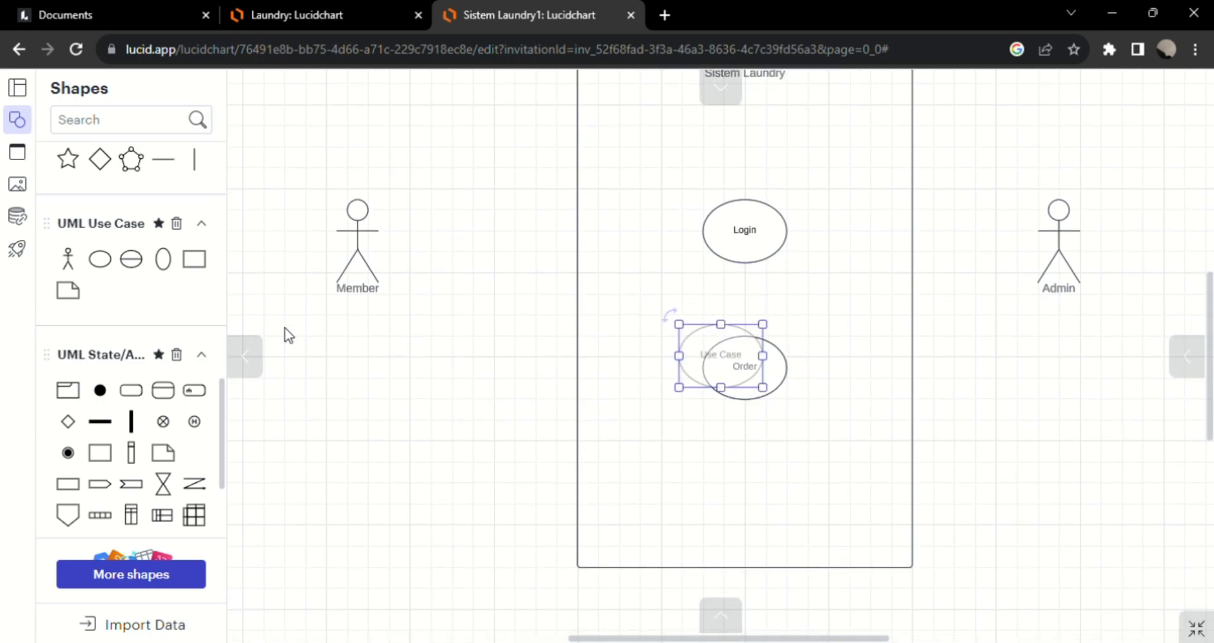
drag(727, 358, 749, 492)
double_click(749, 492)
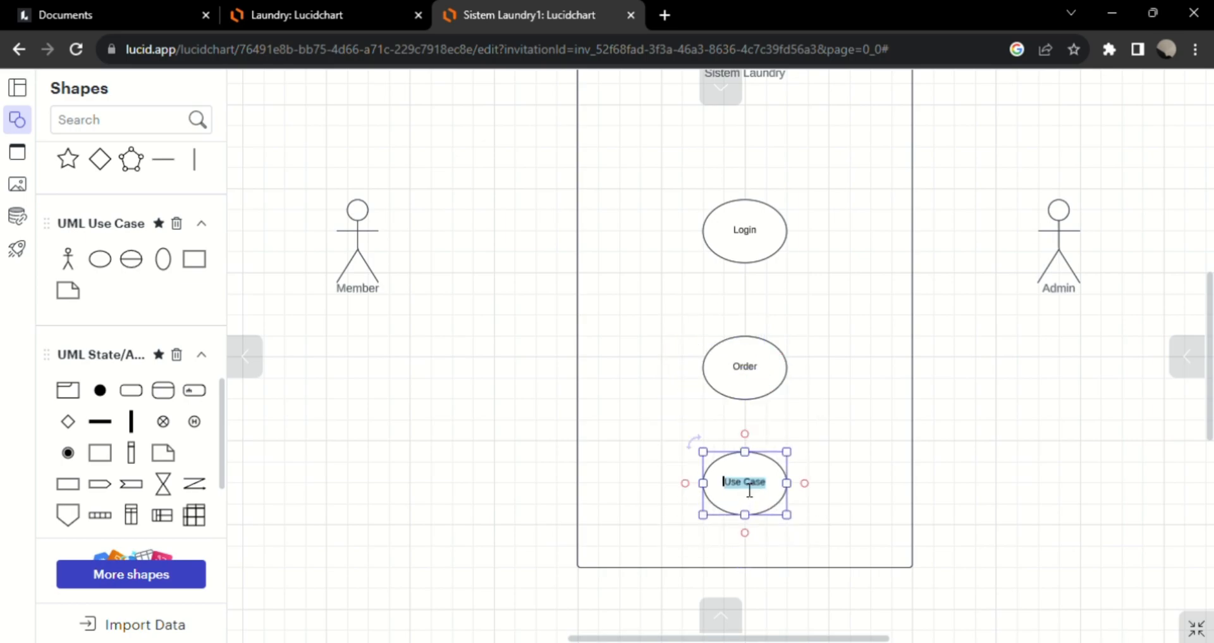
key(BackSpace)
text(Status Cucis)
text(n)
Move the Order and Status Cucian use cases up to make room below them in the container.
click(765, 371)
drag(765, 370, 764, 339)
drag(749, 491, 755, 450)
click(761, 554)
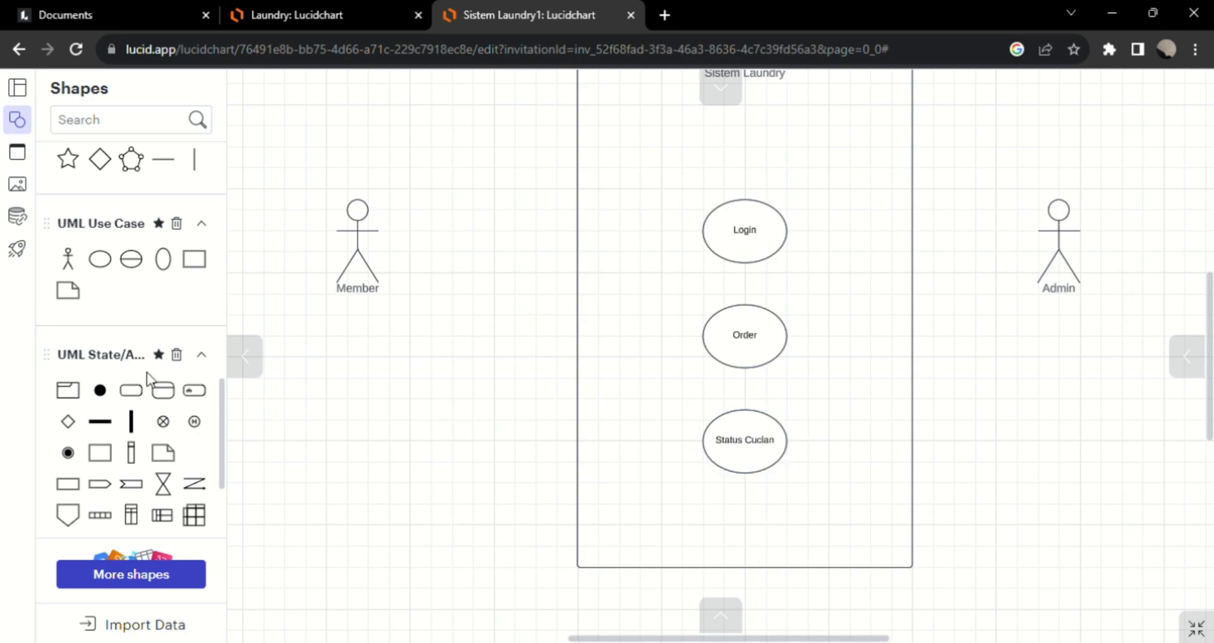
Add a use case below Status Cucian near the container's lower edge and label it "Laporan Laundry".
click(101, 263)
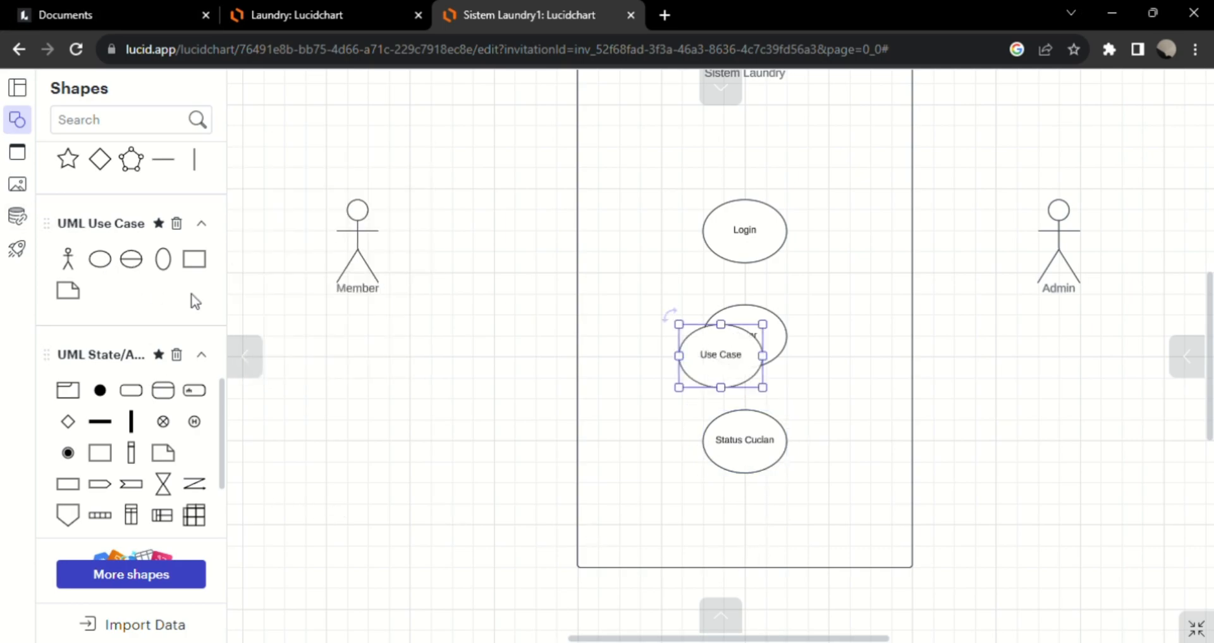
drag(719, 373, 744, 538)
double_click(745, 535)
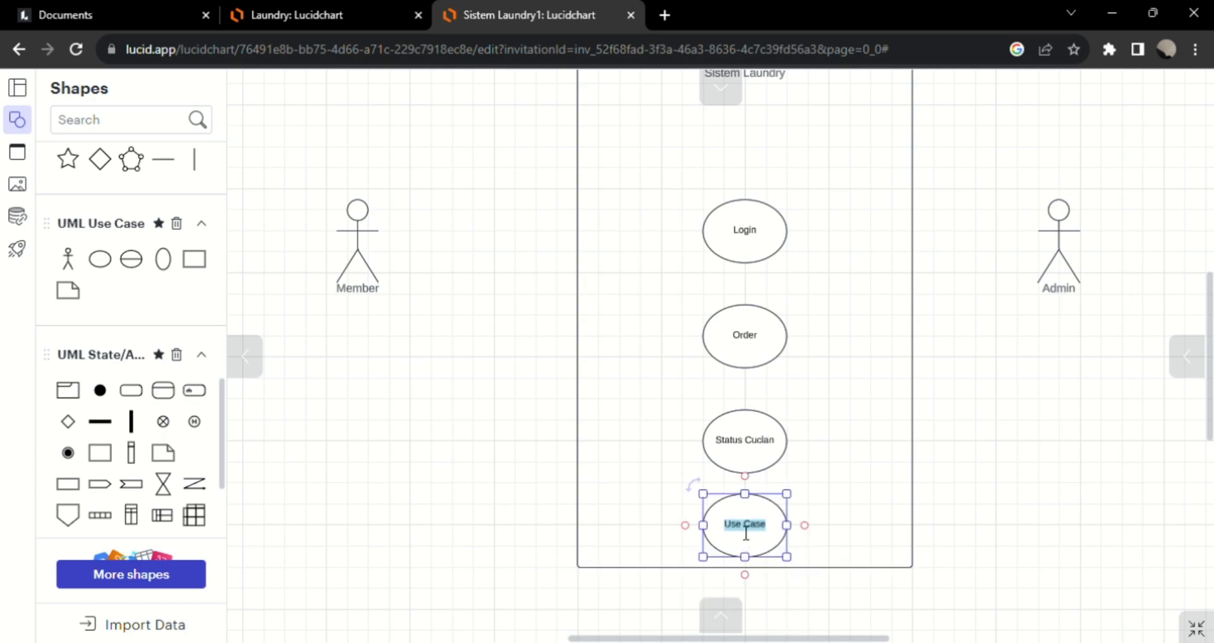
key(BackSpace)
text(Laporan Laundry)
click(974, 490)
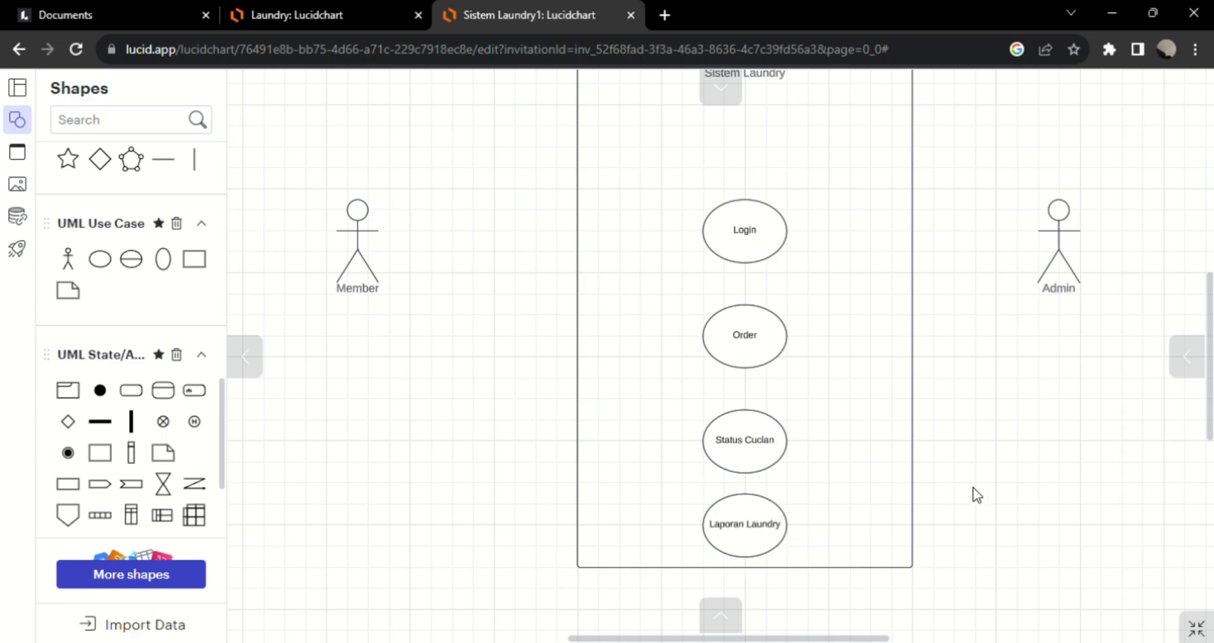
Nudge Order and Status Cucian slightly upward to even out the spacing between the four use cases.
scroll(973, 495, down, 1)
scroll(887, 541, up, 2)
scroll(887, 542, down, 1)
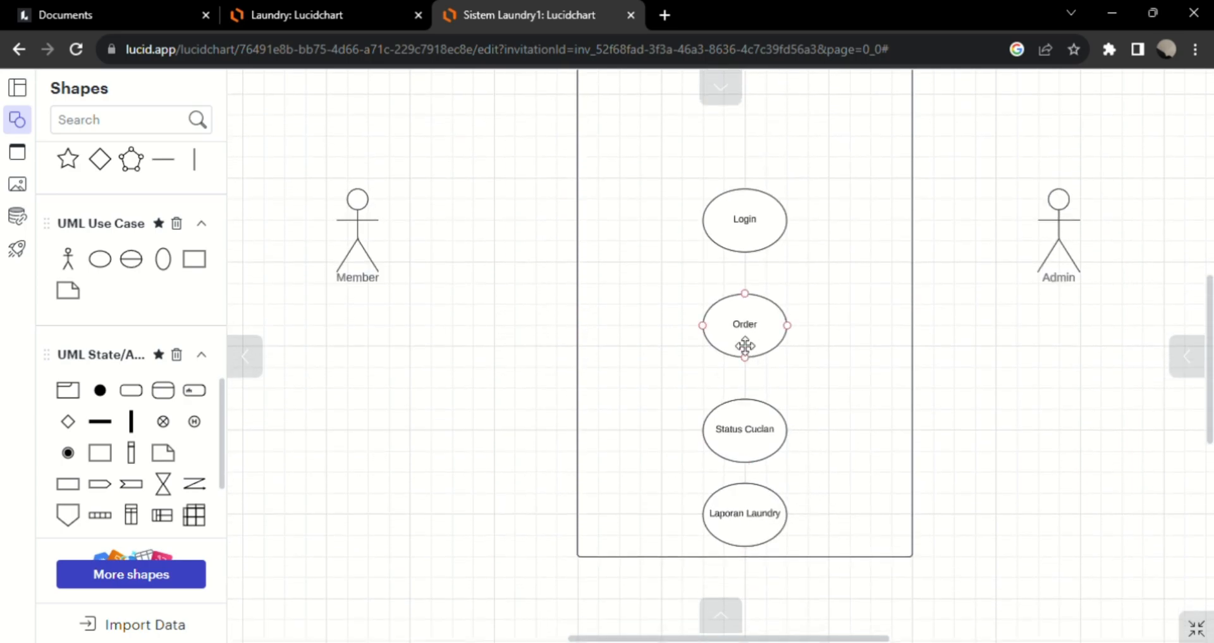
drag(762, 427, 762, 419)
drag(751, 334, 749, 322)
drag(758, 421, 758, 411)
click(962, 409)
Select the Member actor to start a connecting line from it.
scroll(931, 436, up, 2)
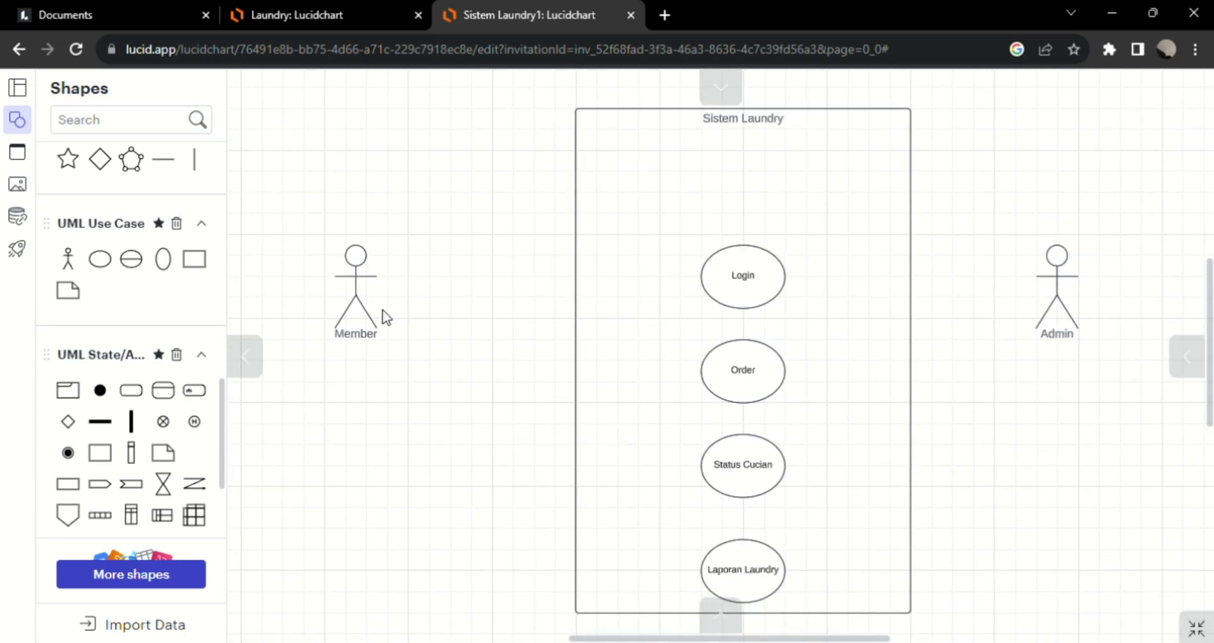
click(382, 313)
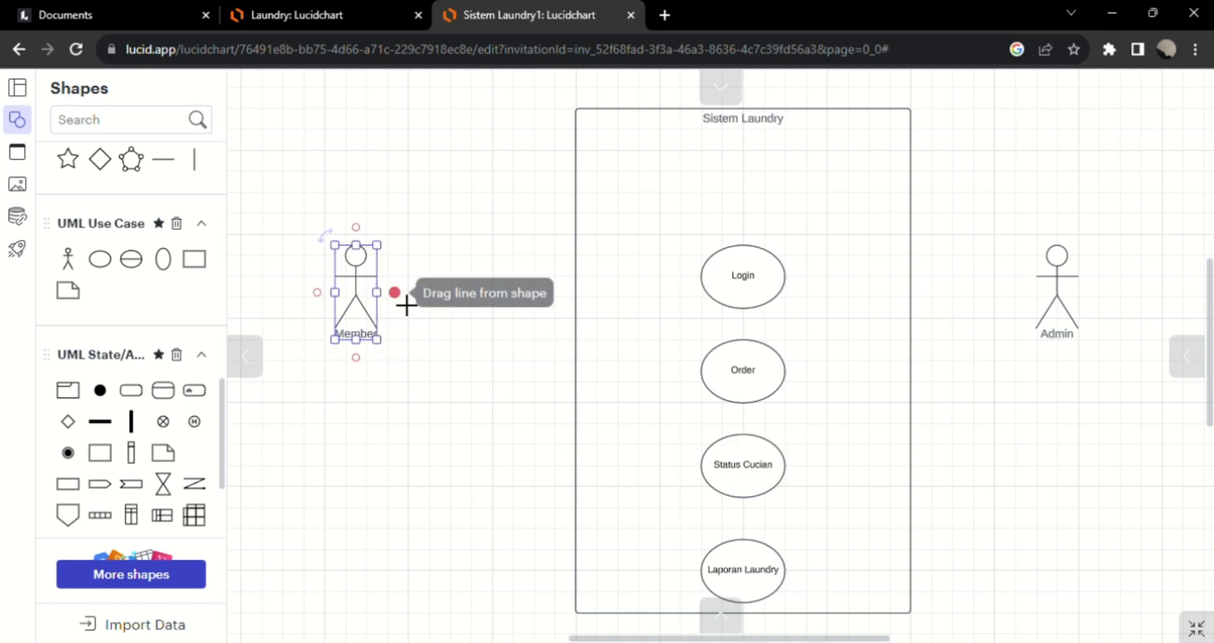